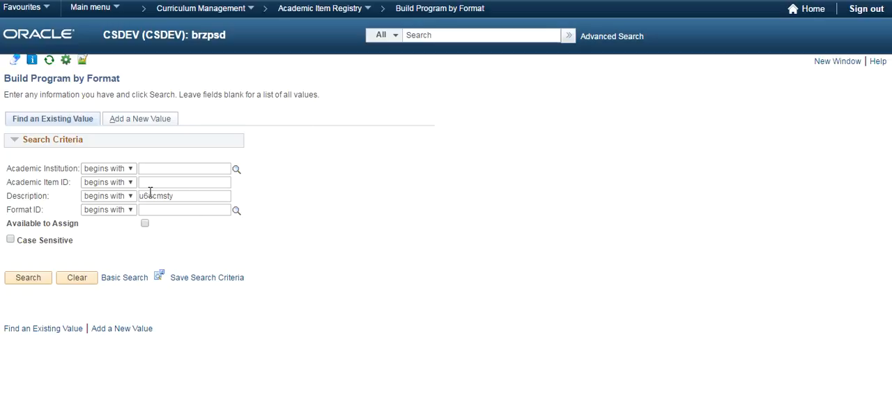
Step: Search for the programme whose description begins with u6ucmsty and bring its Program Structure list into view
click(28, 280)
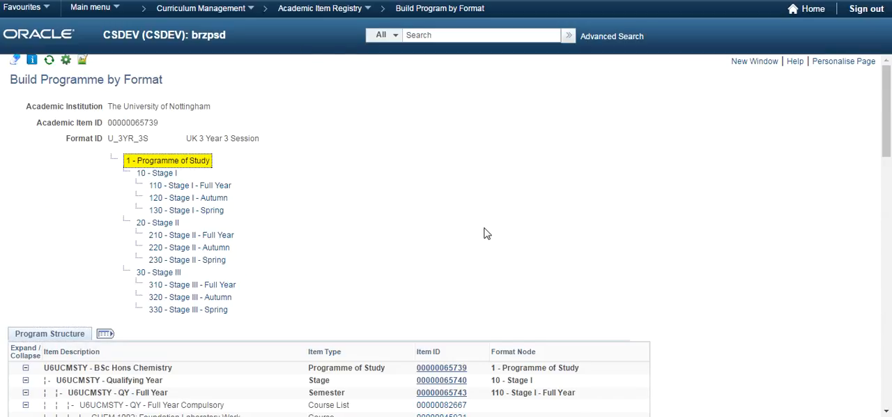
scroll(488, 232, down, 1)
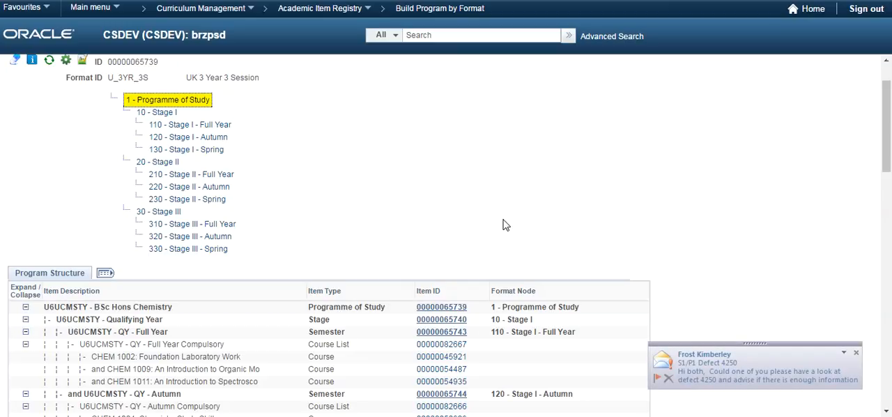
click(862, 352)
scroll(717, 276, down, 3)
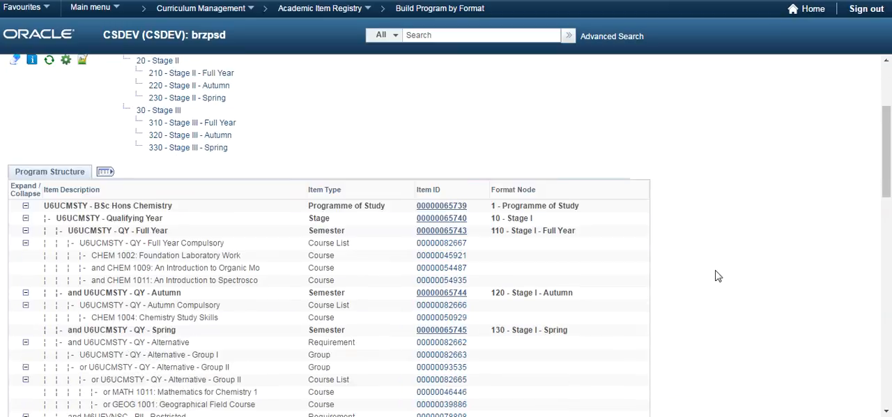
scroll(717, 276, down, 1)
scroll(717, 270, down, 3)
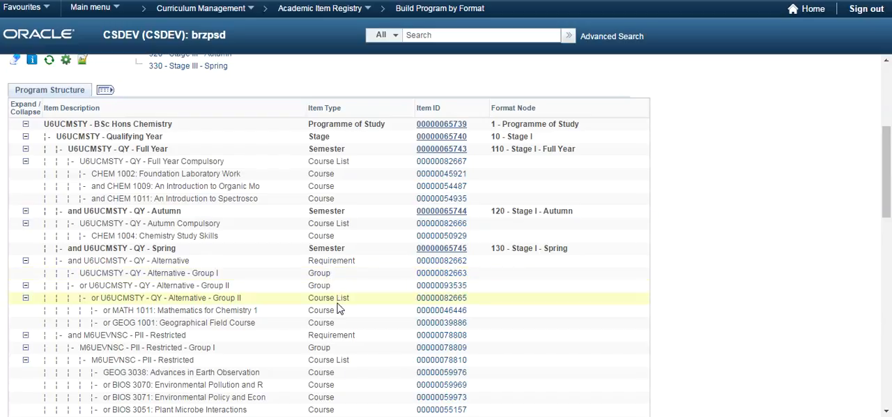
Step: Review the instructions text of the U6UCMSTY - QY - Alternative - Group II course list and return to the programme structure without saving
click(443, 300)
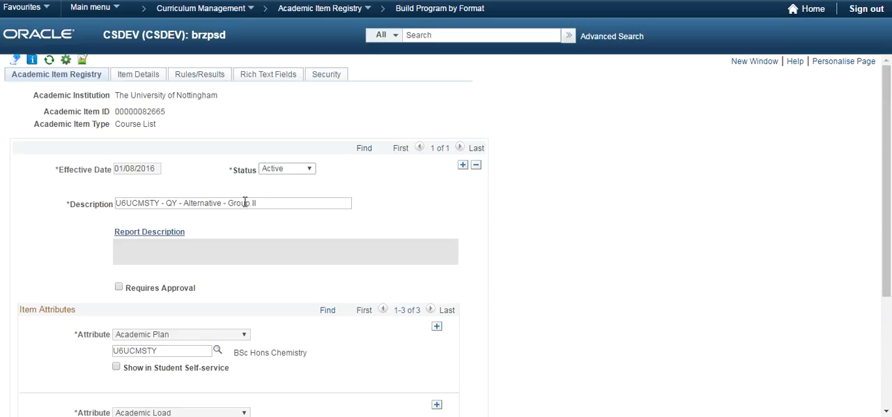
click(133, 78)
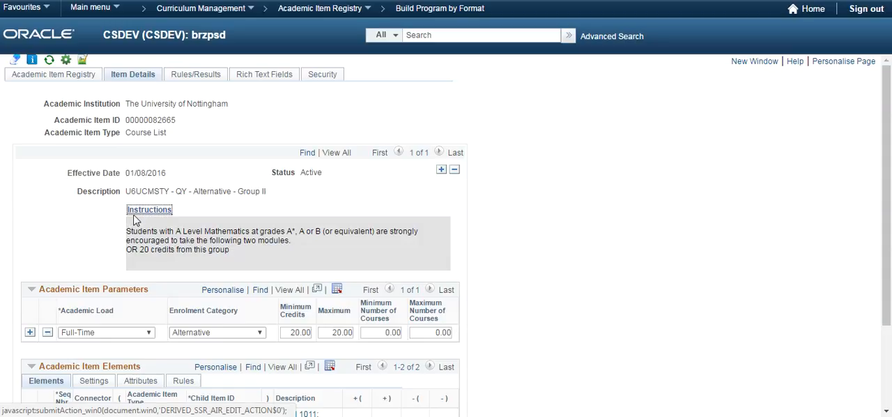
click(145, 211)
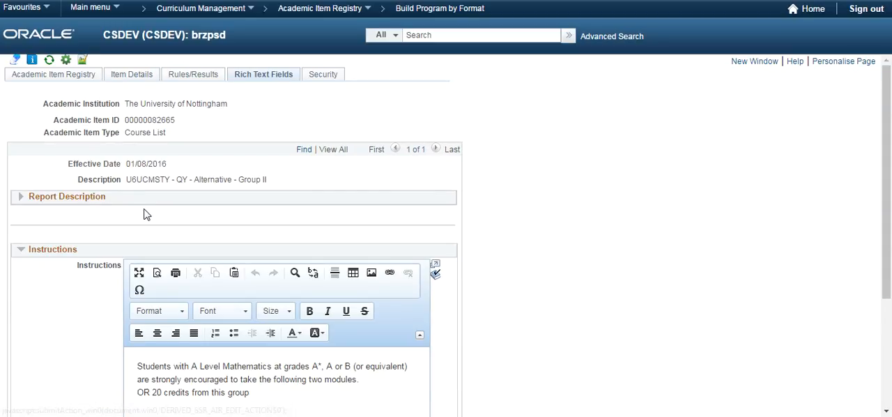
scroll(287, 372, down, 3)
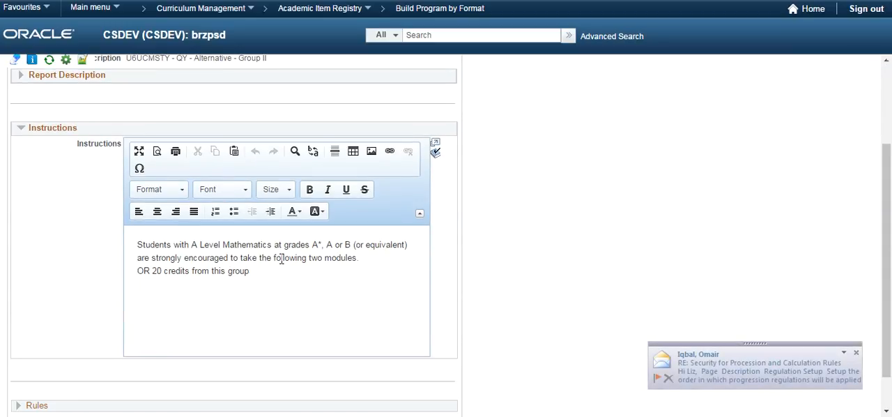
click(855, 353)
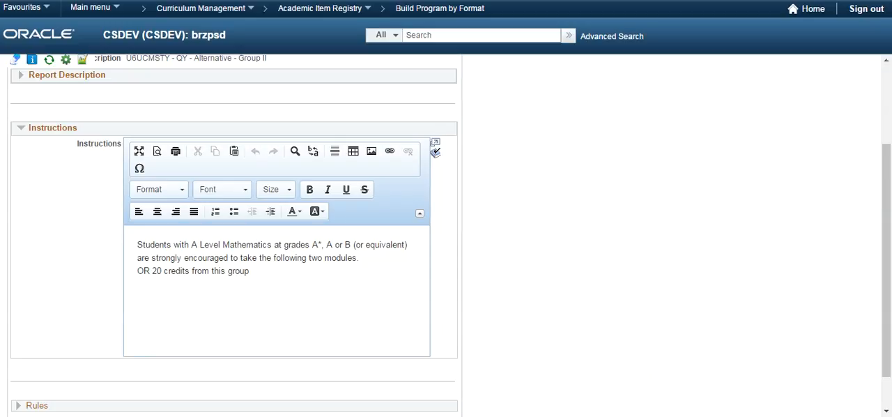
right_click(273, 416)
click(276, 395)
scroll(875, 314, down, 2)
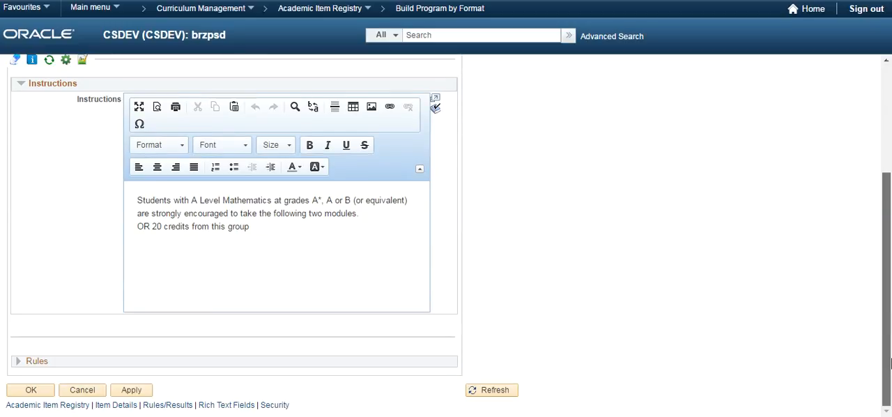
drag(886, 240, 887, 279)
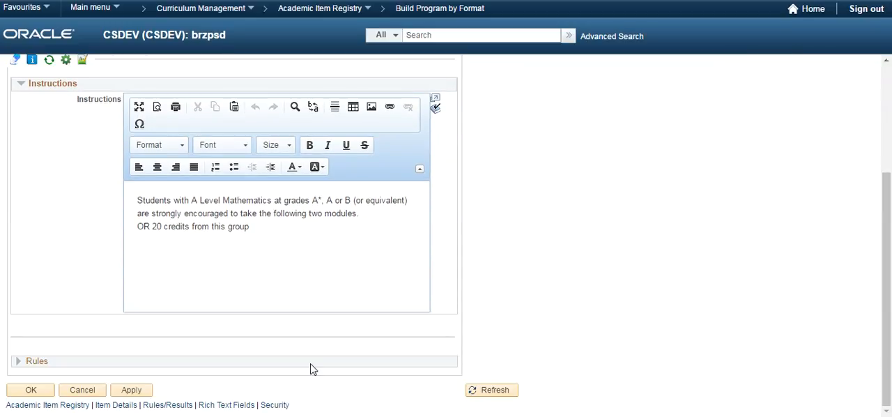
click(79, 392)
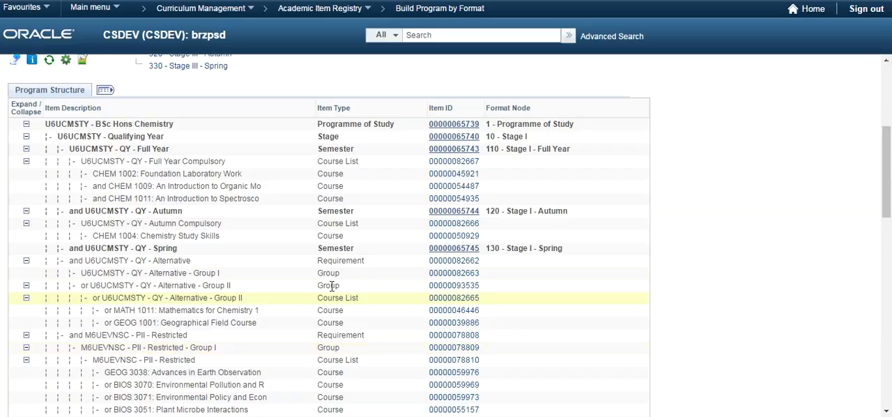
Step: Open the item details of the QY - Alternative - Group II course list and look through its enrolment category options
click(453, 299)
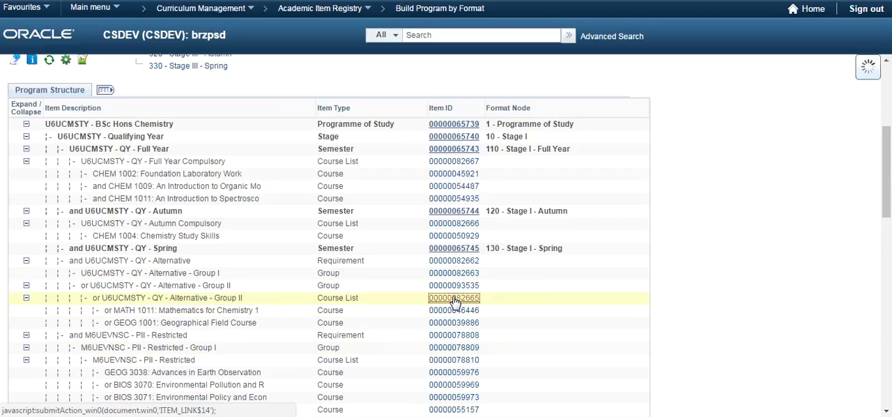
click(131, 75)
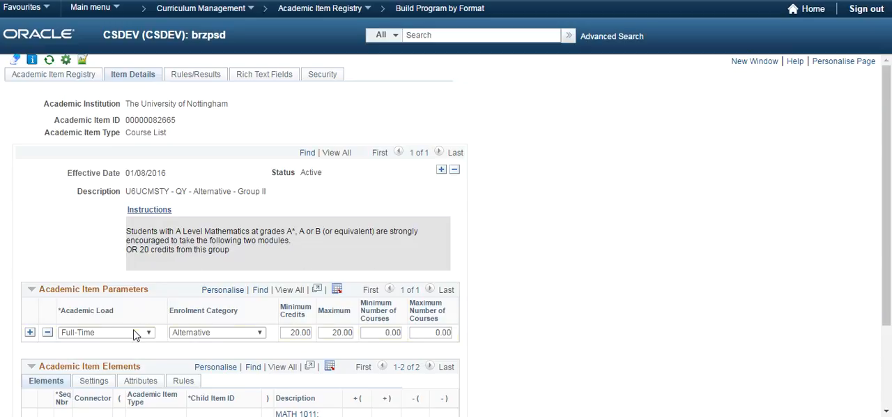
scroll(140, 327, down, 2)
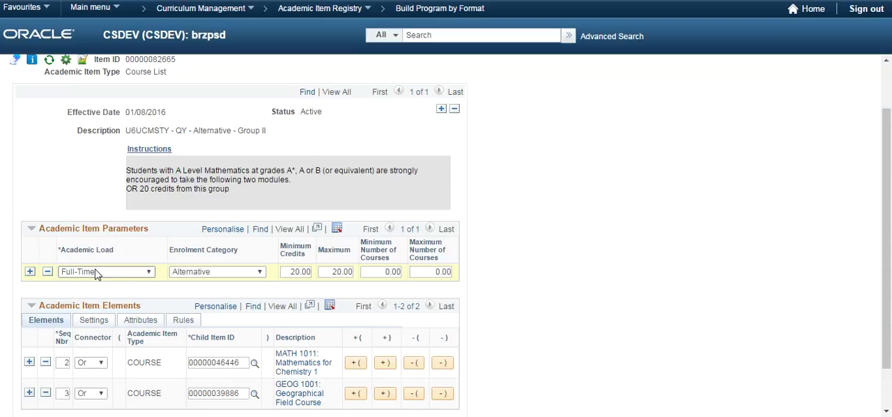
click(201, 274)
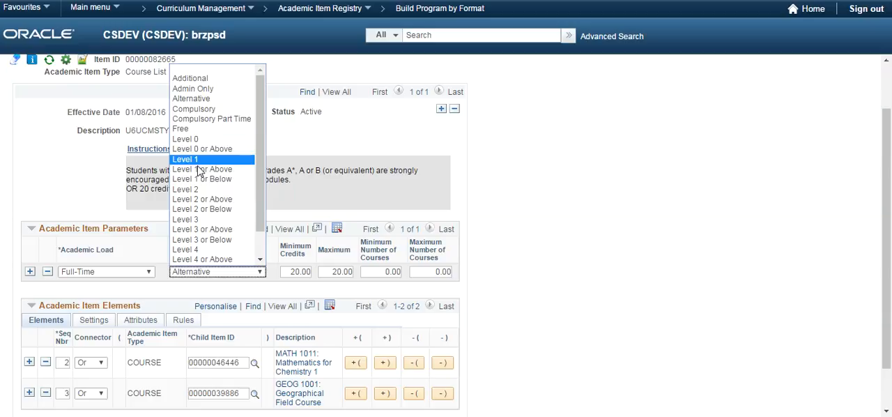
click(264, 273)
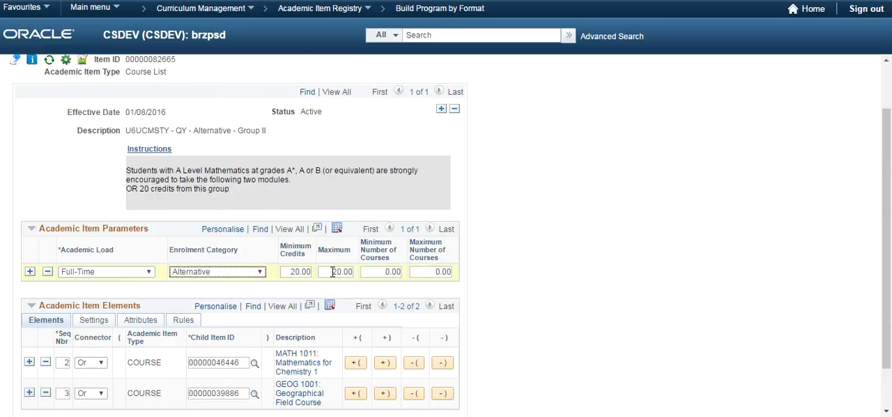
Step: Delete the GEOG 1001: Geographical Field Course row from the academic item elements
scroll(333, 272, down, 2)
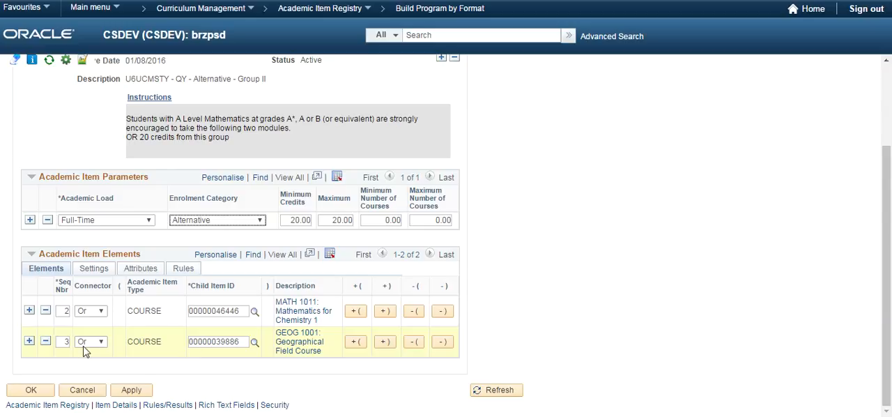
click(45, 341)
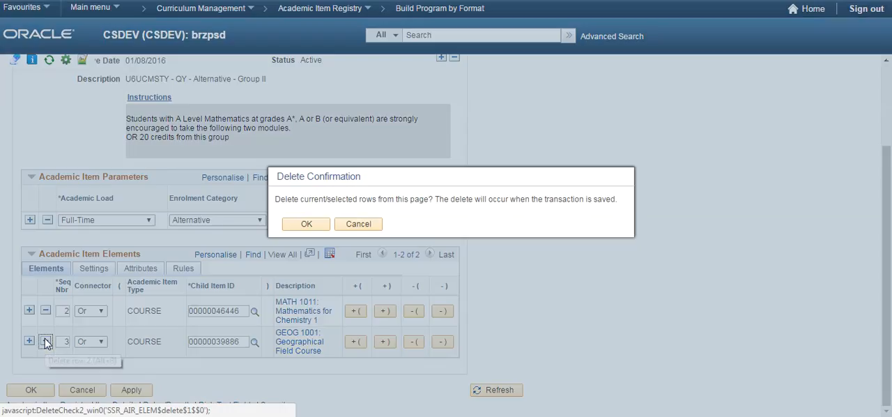
click(307, 223)
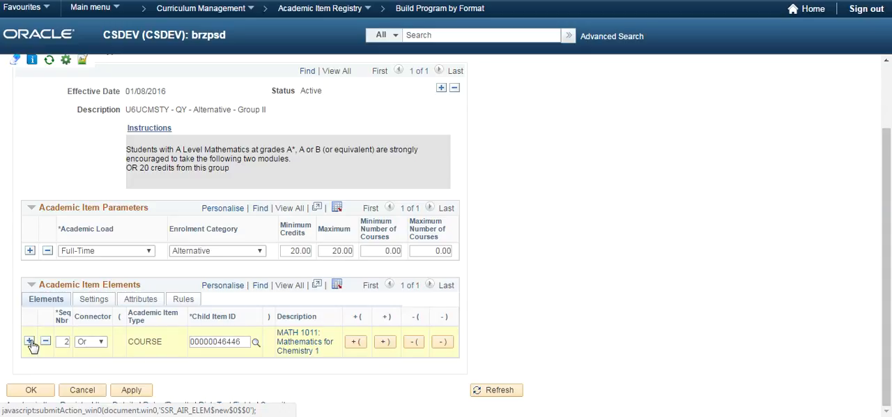
Step: Add an element row after MATH 1011 and look up GEOG 1001: Geographical Field Course as its child item, choosing the AUT entry
click(30, 341)
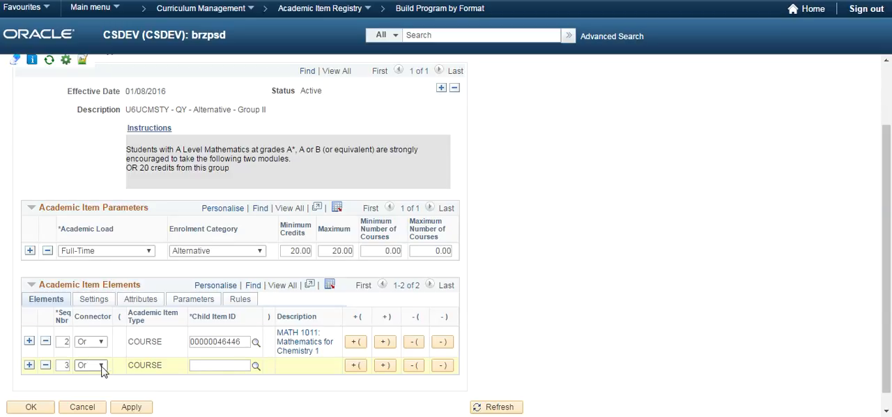
click(255, 366)
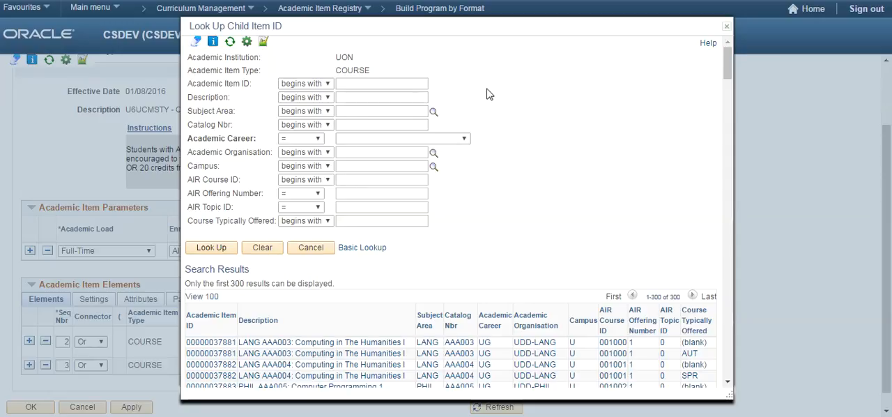
text(geog)
key(Tab)
text(1001)
key(Return)
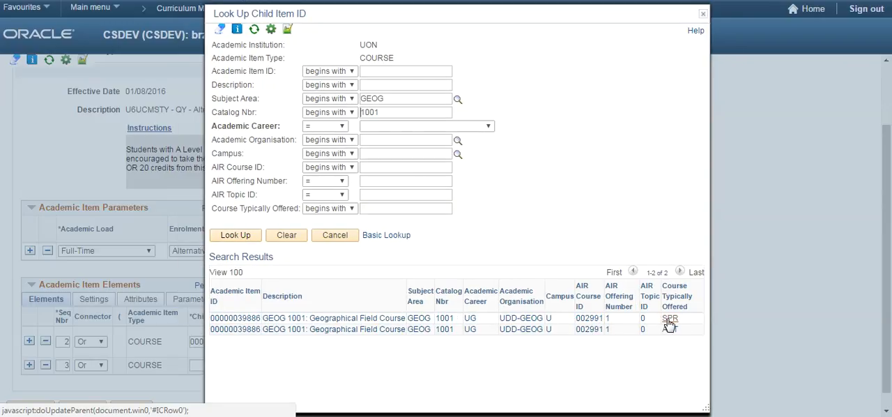
click(284, 330)
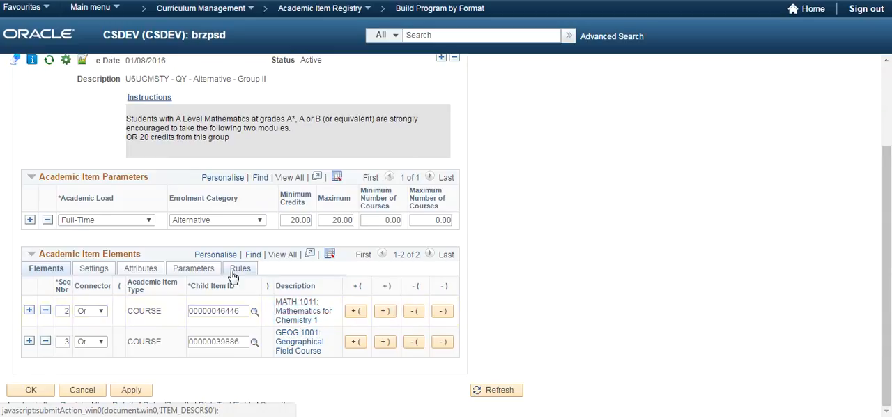
Step: Set the GEOG 1001 element's enrolment category to ALTR and its weight to 0, and save the course list
click(87, 275)
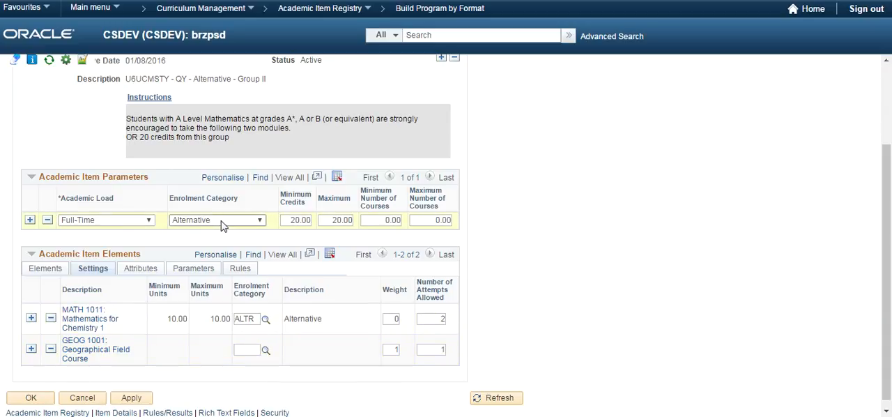
click(266, 350)
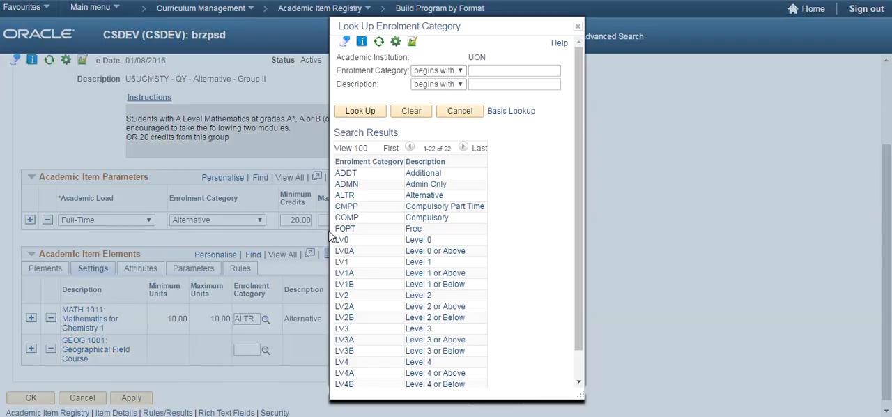
click(344, 195)
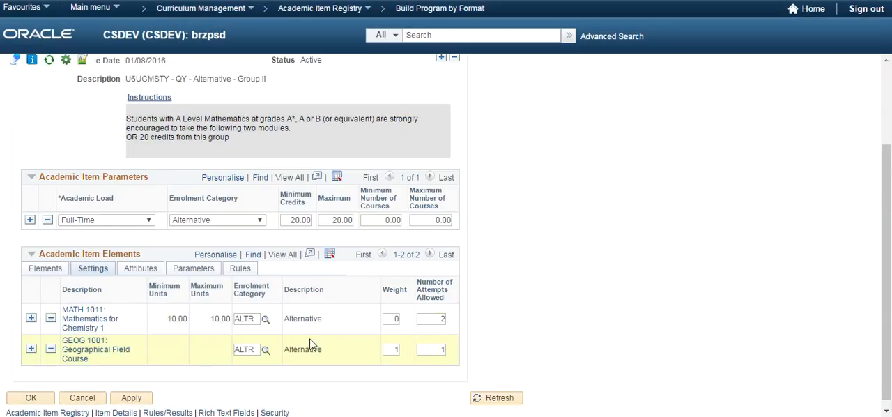
double_click(390, 348)
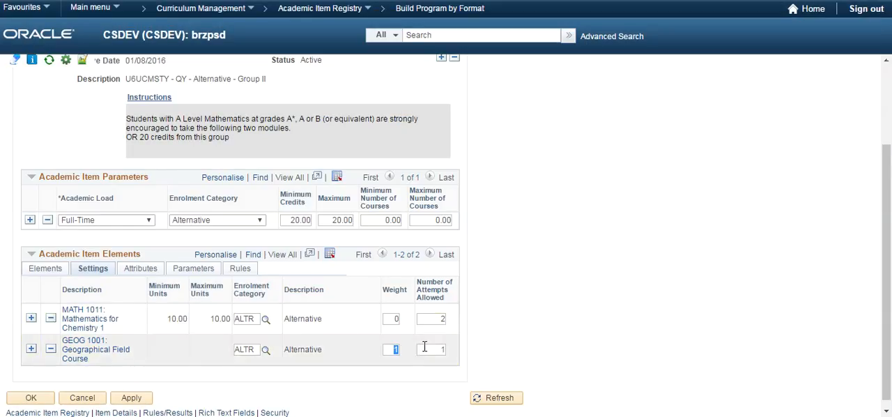
text(0)
click(153, 273)
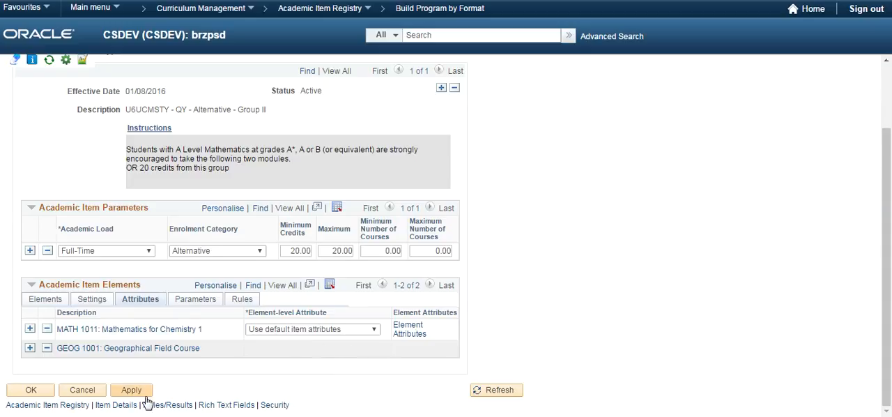
click(48, 394)
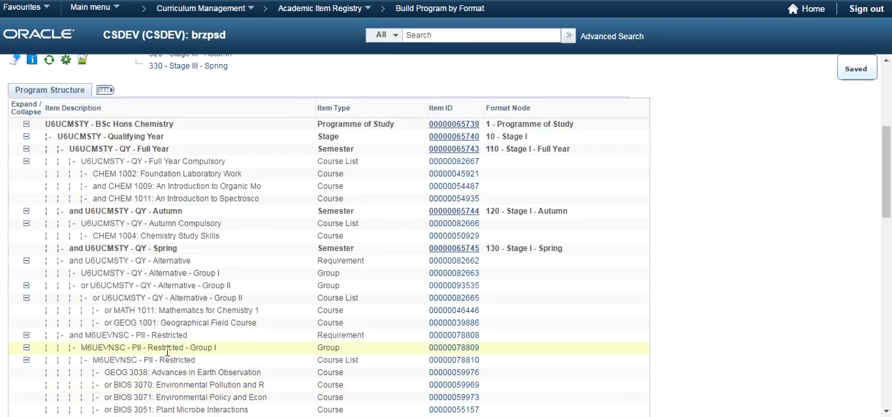
Step: Reopen the item details of the QY - Alternative - Group II course list and open the element attributes for GEOG 1001
click(451, 299)
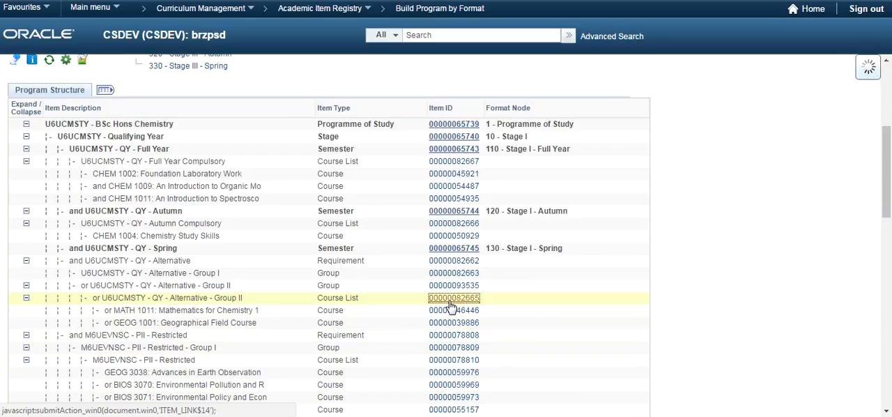
click(143, 75)
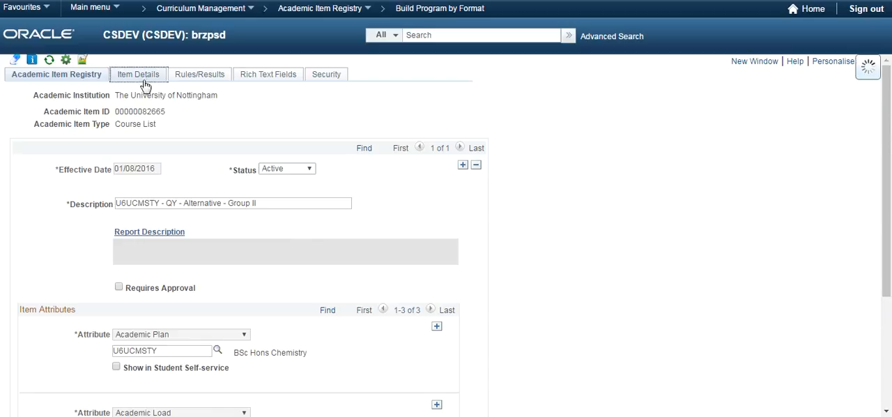
scroll(213, 135, down, 5)
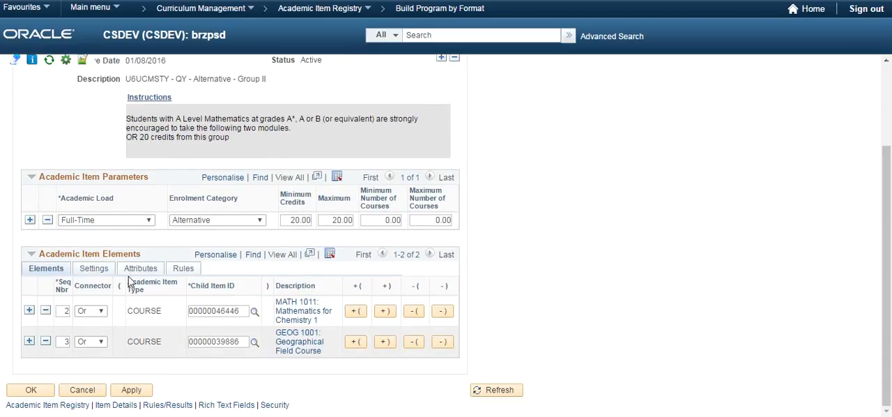
click(140, 268)
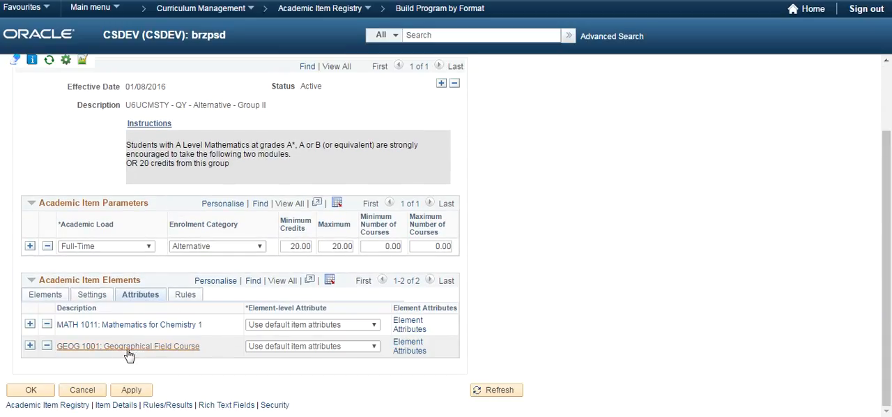
click(404, 348)
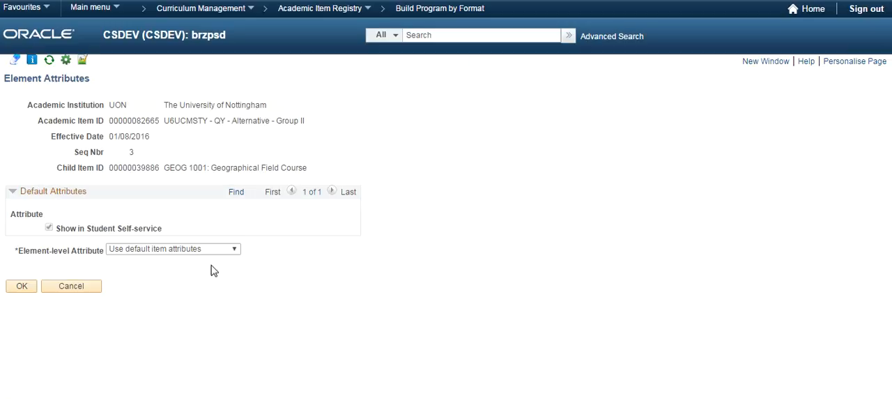
Step: Add the UoN Compensatable attribute with the value Yes to GEOG 1001's default attributes and save the course list
click(126, 251)
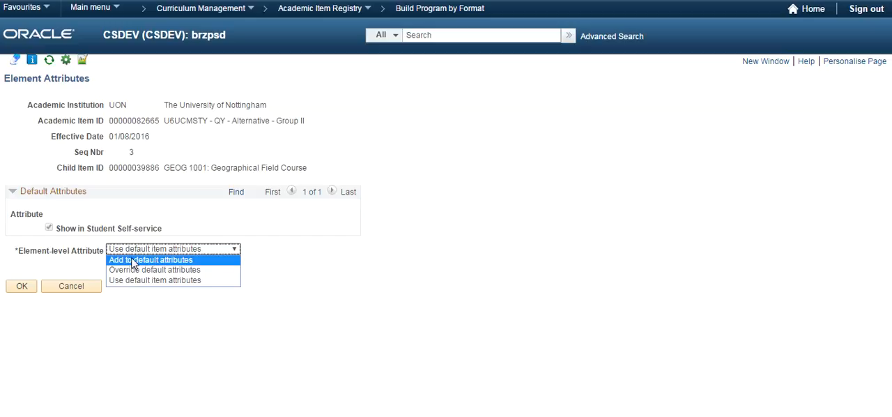
click(133, 260)
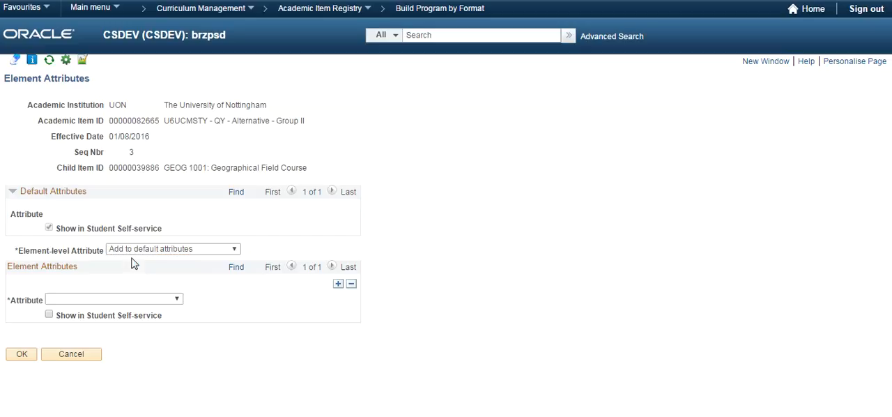
click(79, 305)
click(80, 314)
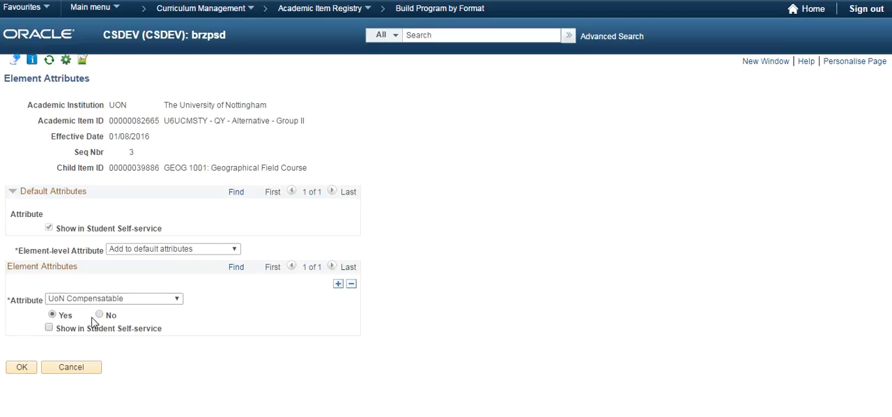
click(22, 367)
click(25, 371)
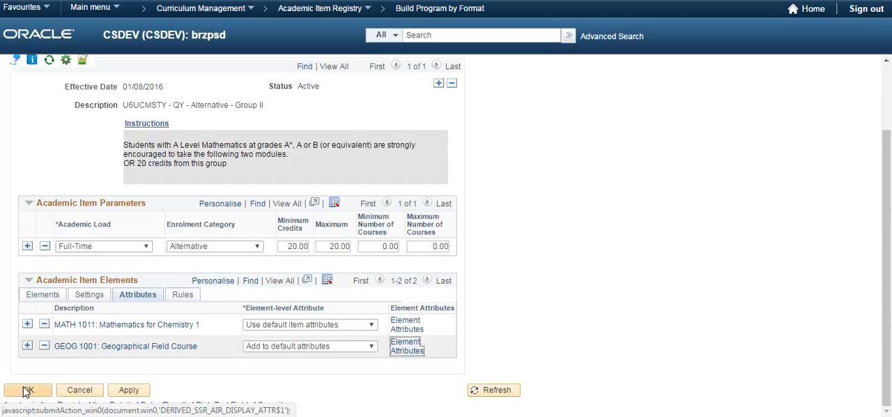
click(26, 390)
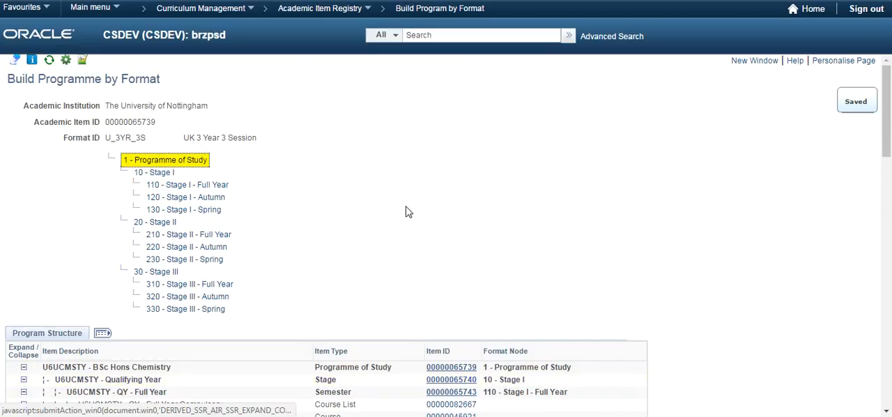
Step: Set the maximum credits to 40 in the item details of the QY - Alternative - Group II course list and save it
scroll(406, 212, down, 4)
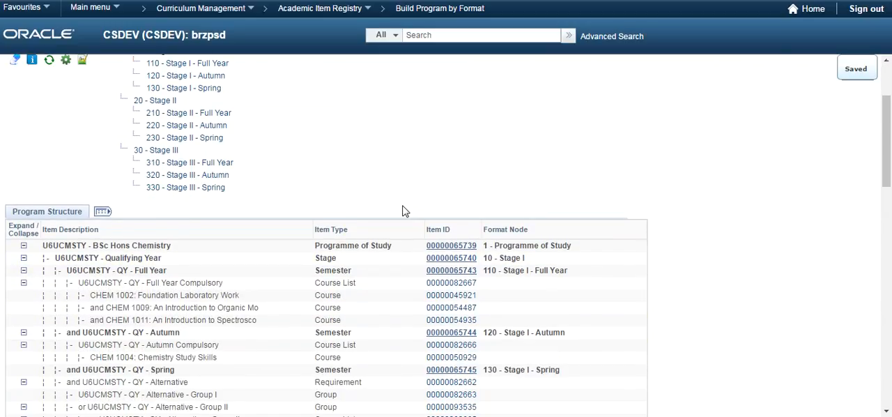
scroll(402, 211, down, 2)
scroll(402, 209, down, 2)
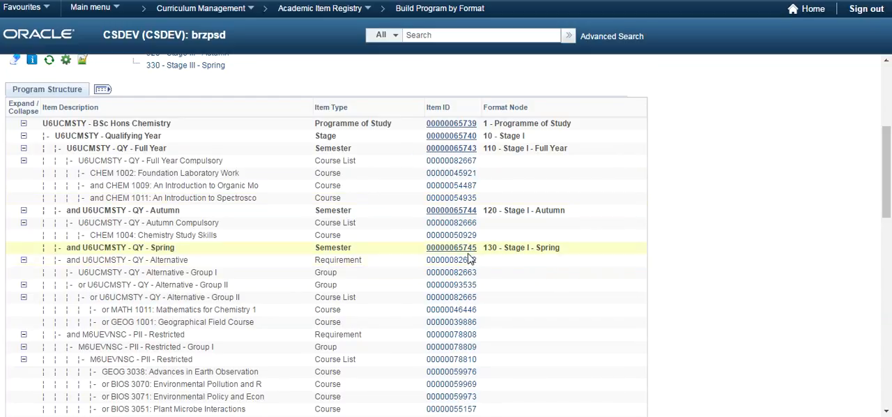
click(447, 299)
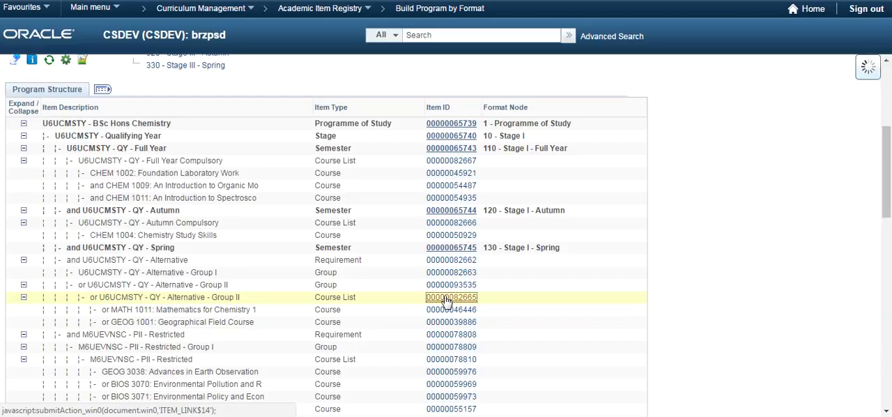
click(127, 76)
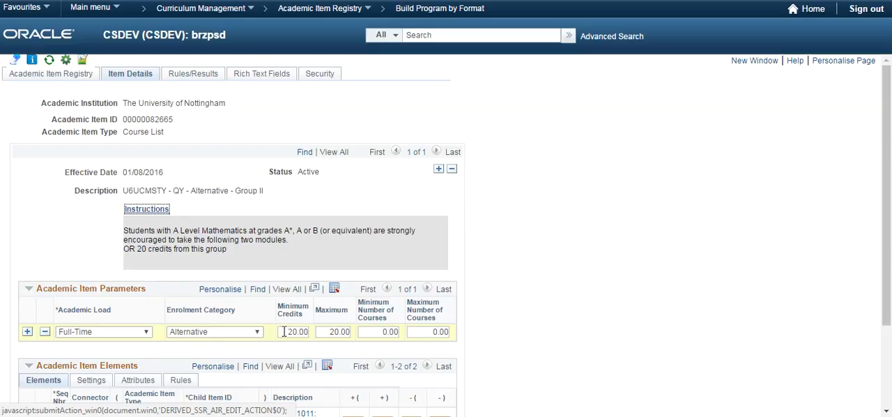
click(324, 329)
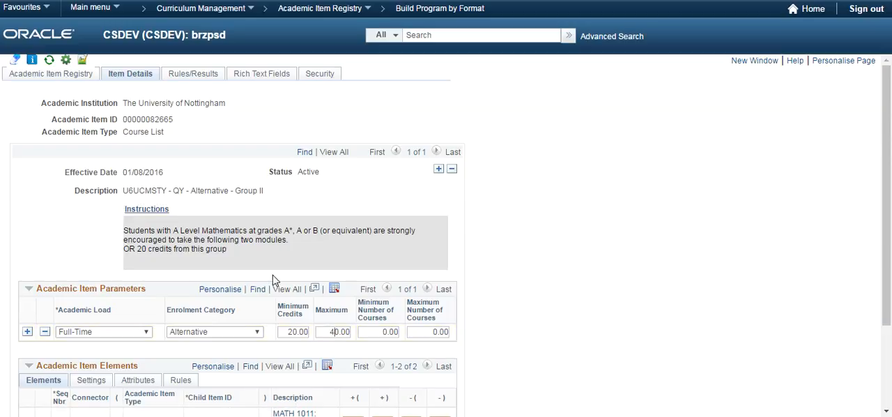
scroll(272, 279, down, 3)
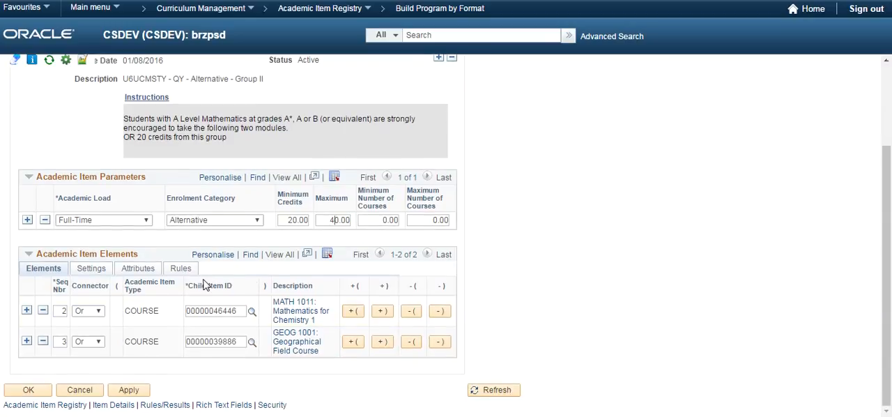
click(25, 392)
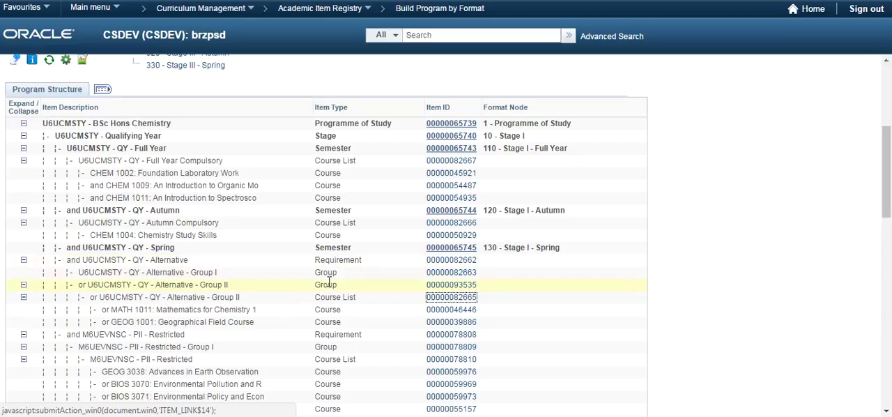
Step: Set the maximum credits of the parent QY - Alternative - Group II group to 40 in its item details and save it
click(433, 285)
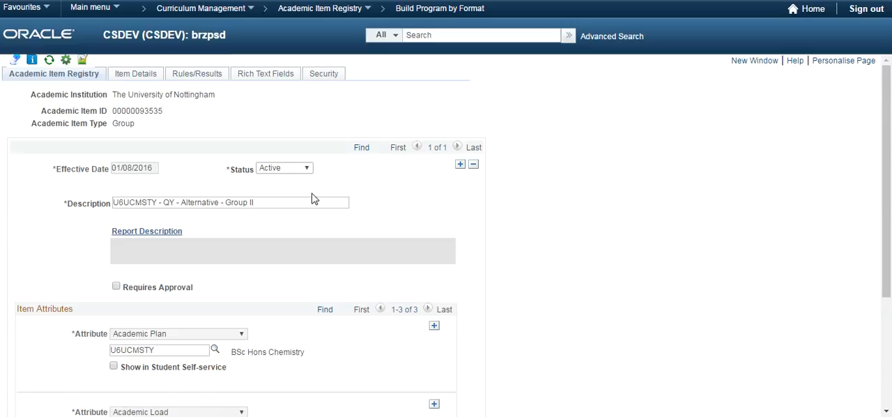
click(140, 74)
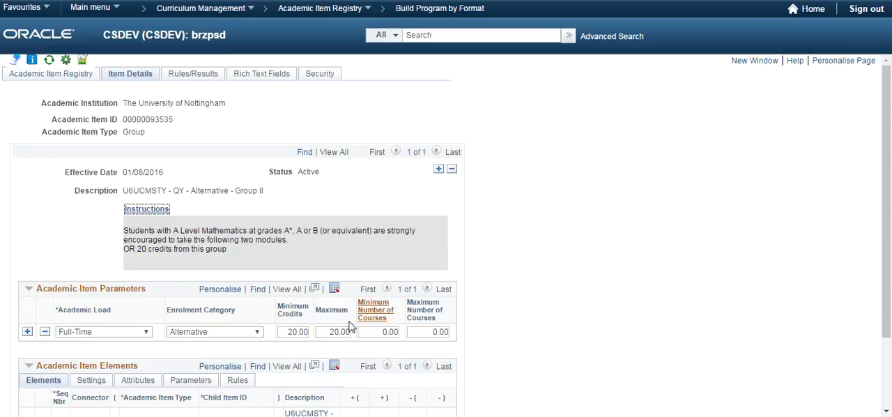
click(328, 331)
text(4)
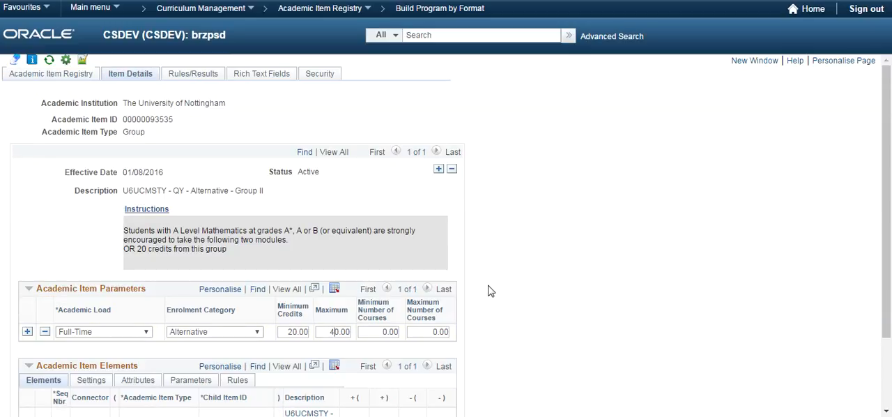
scroll(490, 291, down, 3)
click(28, 390)
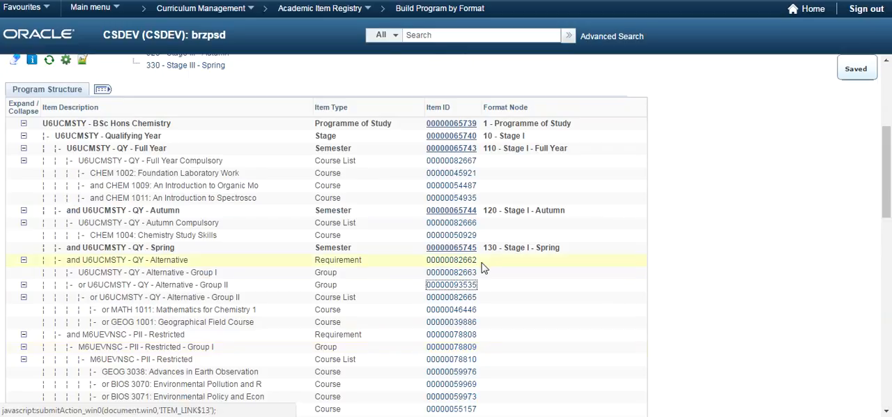
Step: Open the item details of the QY - Alternative requirement, review its credit parameters and elements, and confirm the page
click(447, 262)
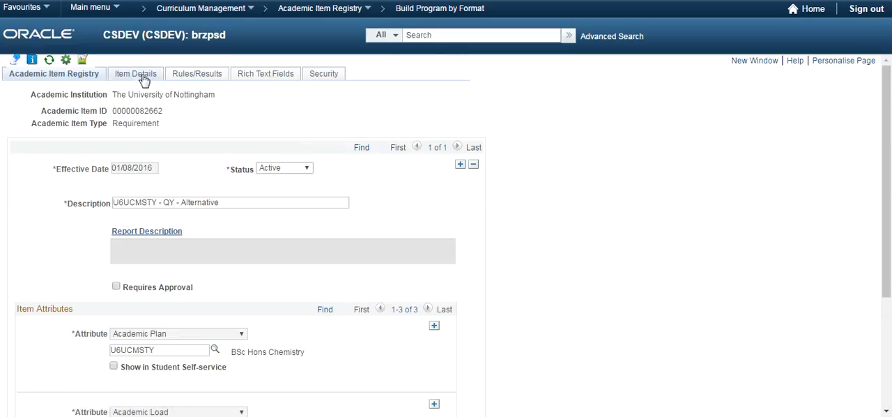
click(137, 74)
scroll(467, 179, down, 3)
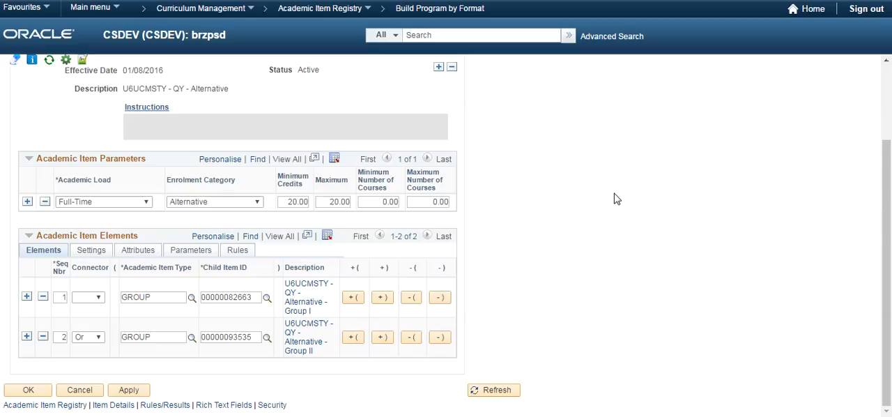
key(Delete)
click(43, 392)
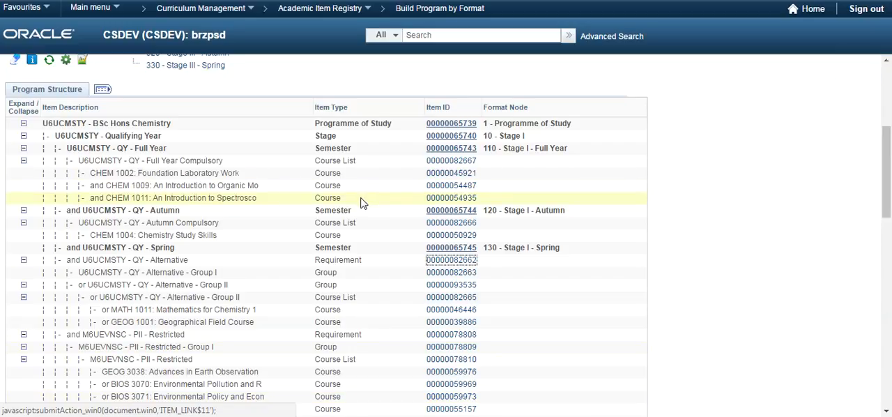
scroll(361, 202, down, 5)
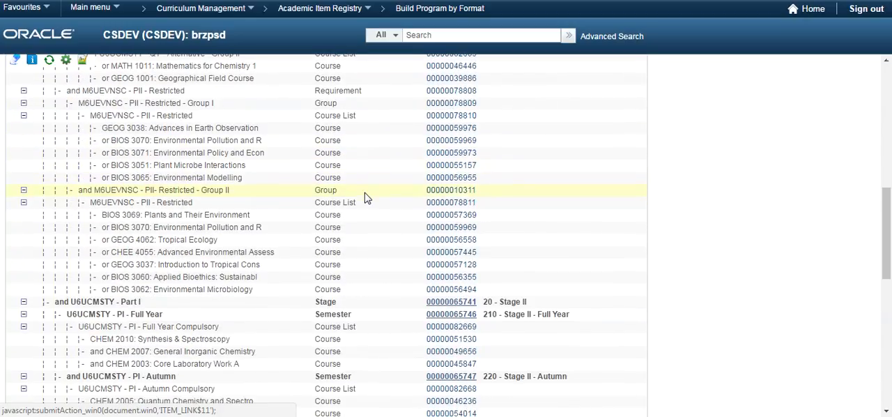
scroll(367, 198, down, 3)
scroll(367, 196, down, 3)
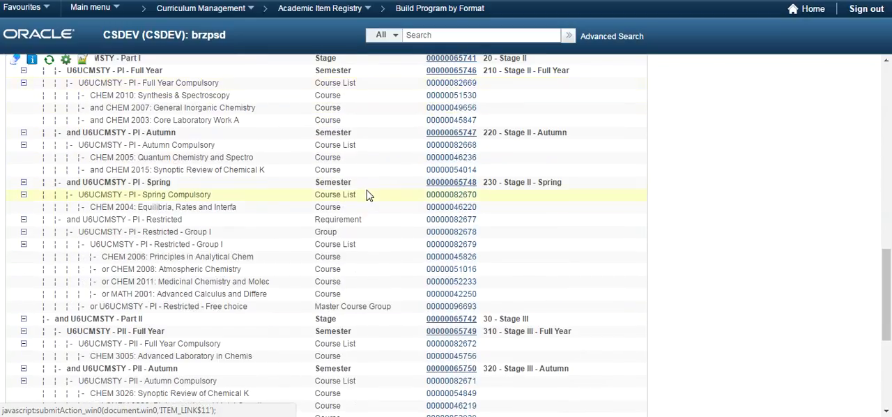